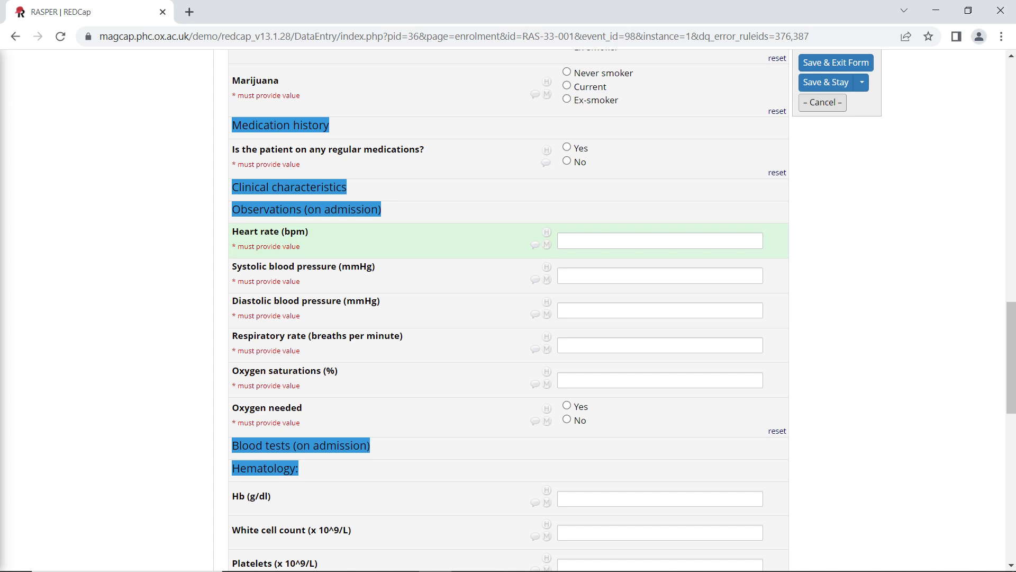
Step: Try entering 62.2 as the heart rate in the admission observations and dismiss the resulting alert
left_click(625, 249)
type("62.2")
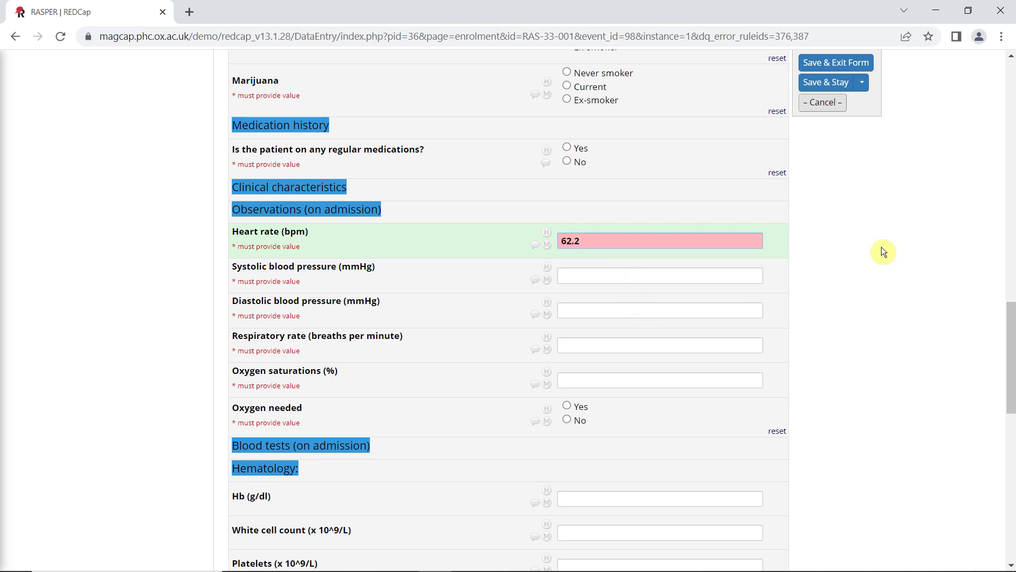
left_click(881, 248)
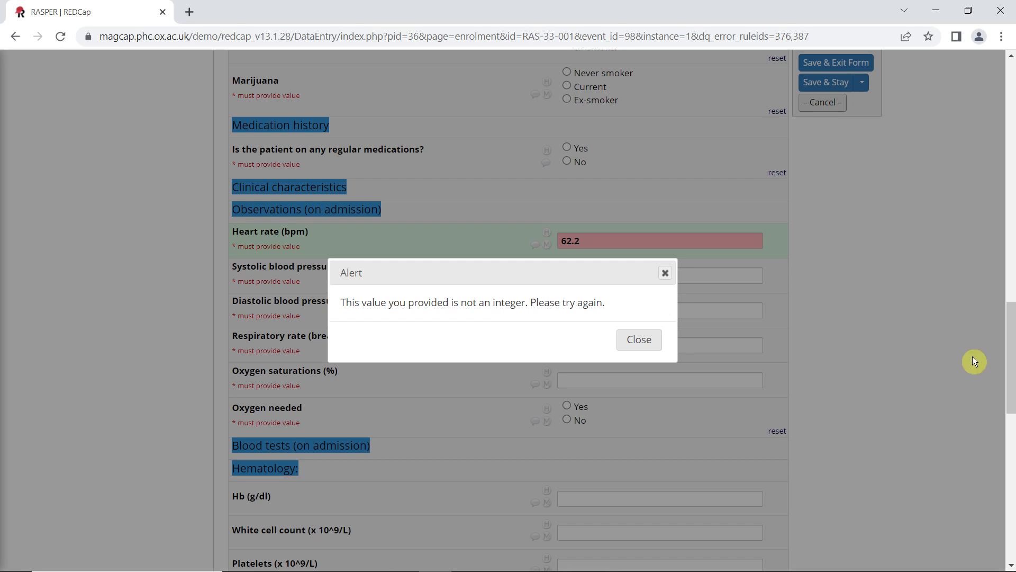
left_click(649, 342)
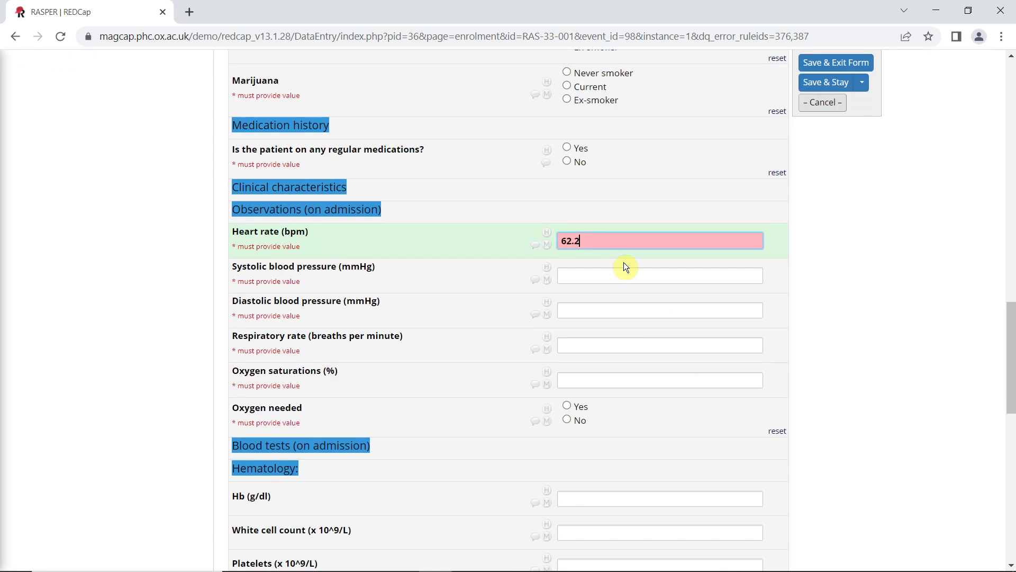
Step: Correct the heart rate to the whole number 62
key("BackSpace")
key("BackSpace")
left_click(888, 284)
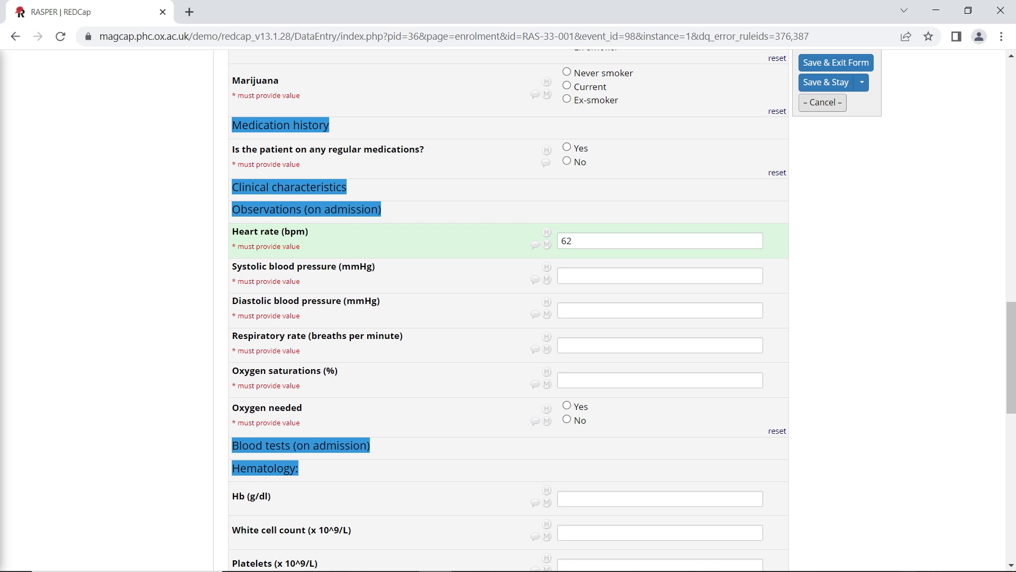
Step: Set the heart rate to 39 despite the range alert and save the enrolment form without leaving it, dismissing the required-fields notice
double_click(603, 243)
key("BackSpace")
type("39")
left_click(890, 249)
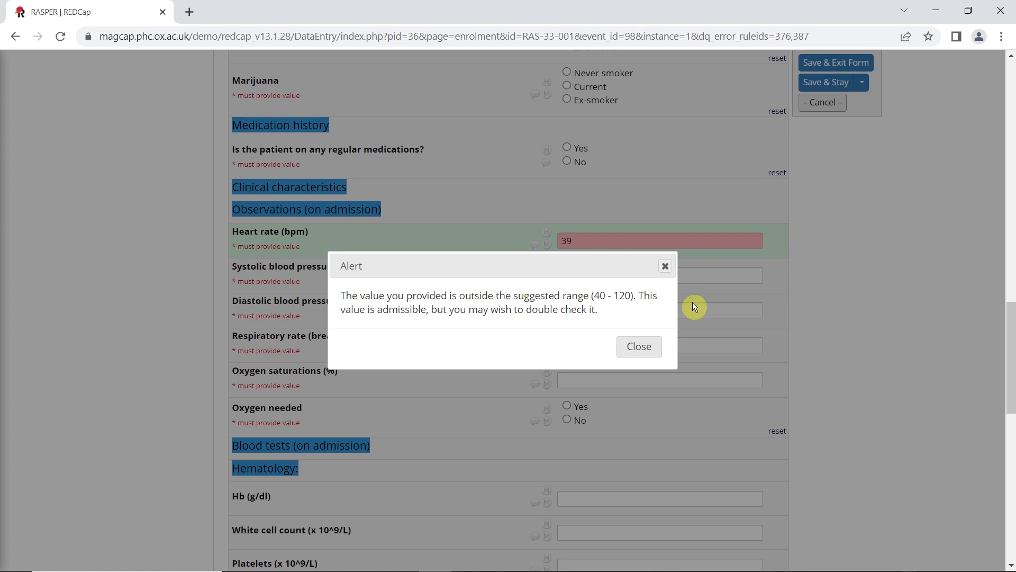
left_click(658, 347)
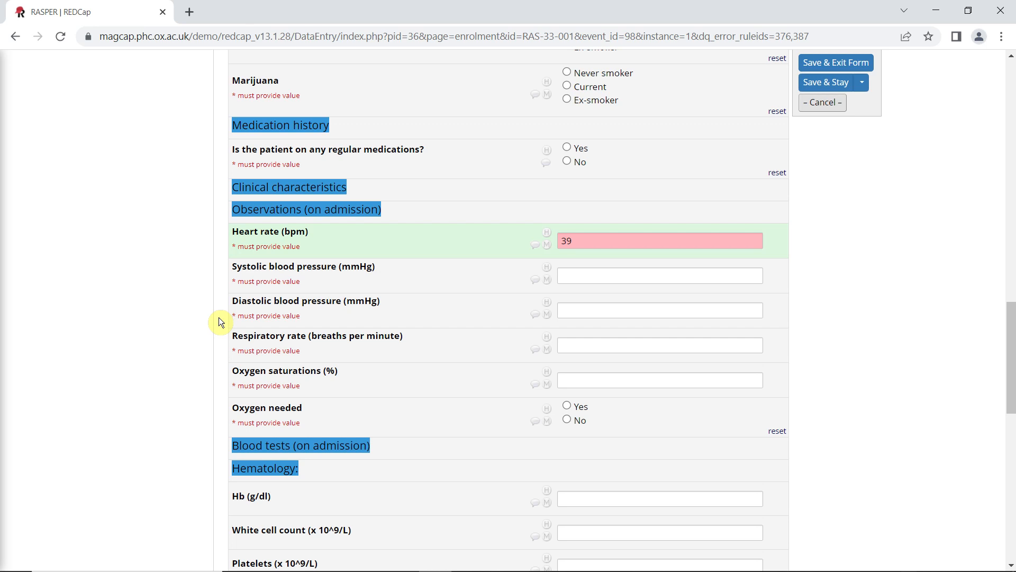
left_click(812, 84)
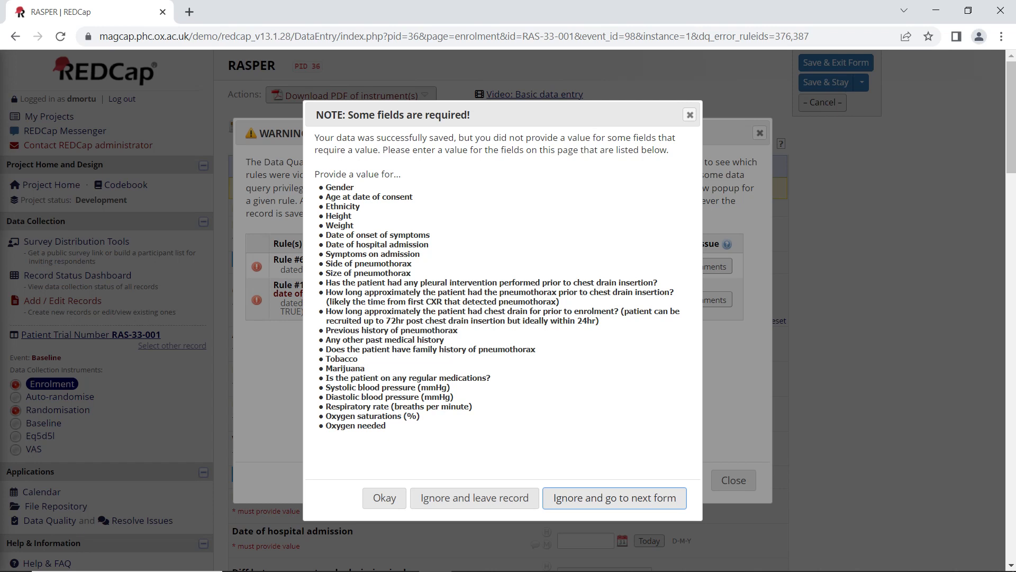
left_click(690, 116)
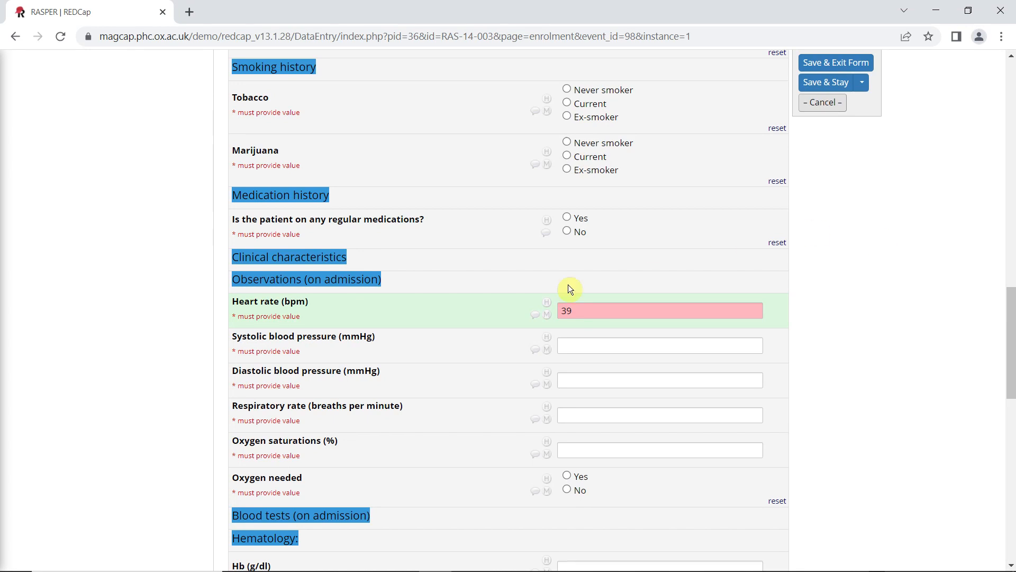
Step: Open a data query on the heart rate field with the comment "Please check value"
left_click(535, 315)
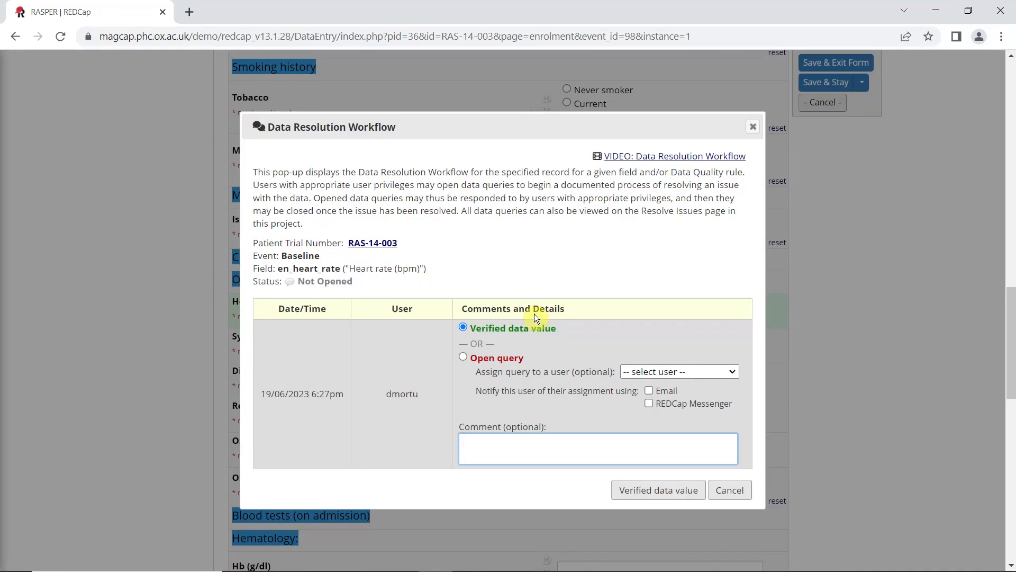
left_click(462, 362)
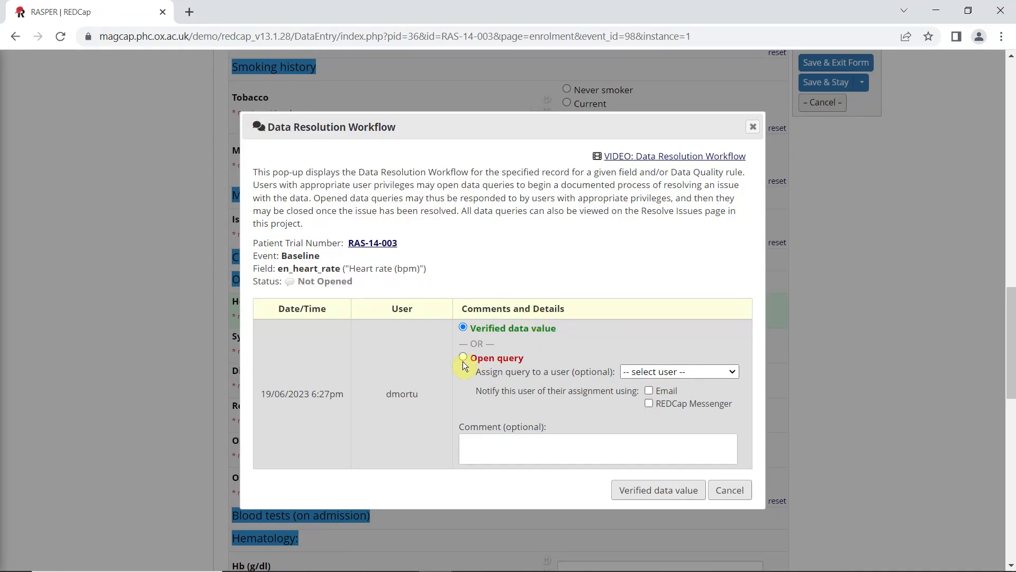
left_click(464, 360)
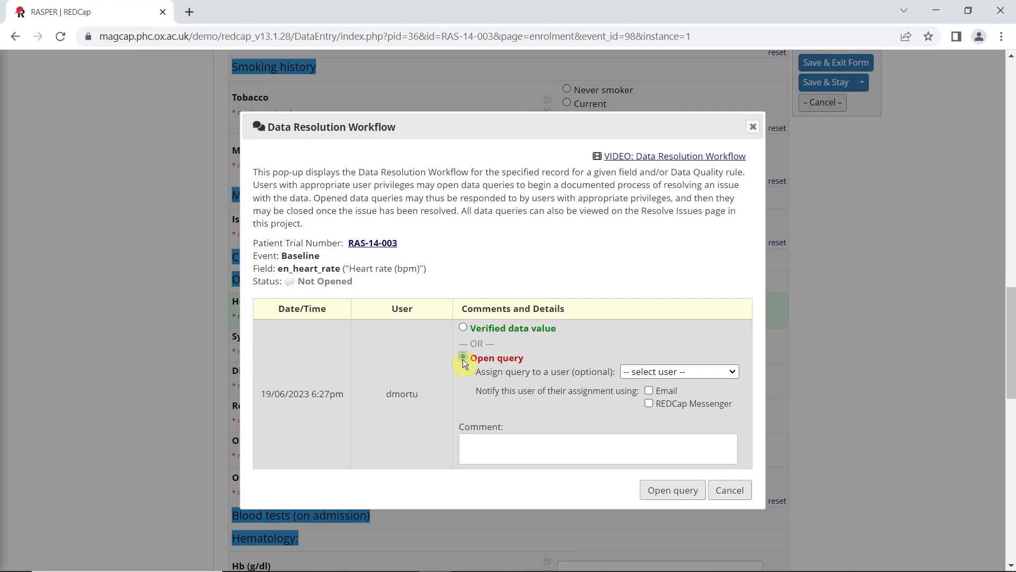
left_click(523, 452)
type("Please check v")
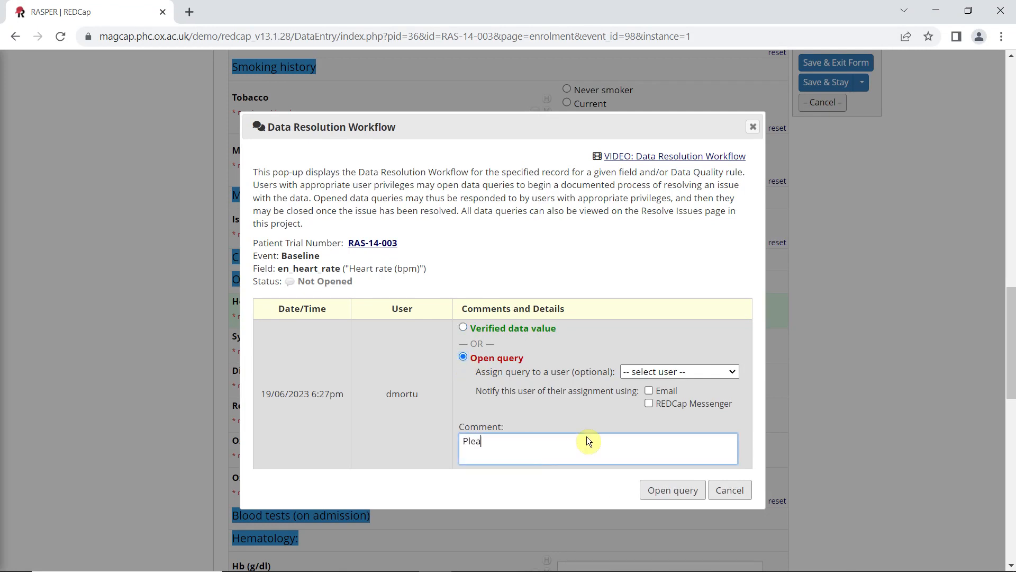
type("alue")
left_click(663, 490)
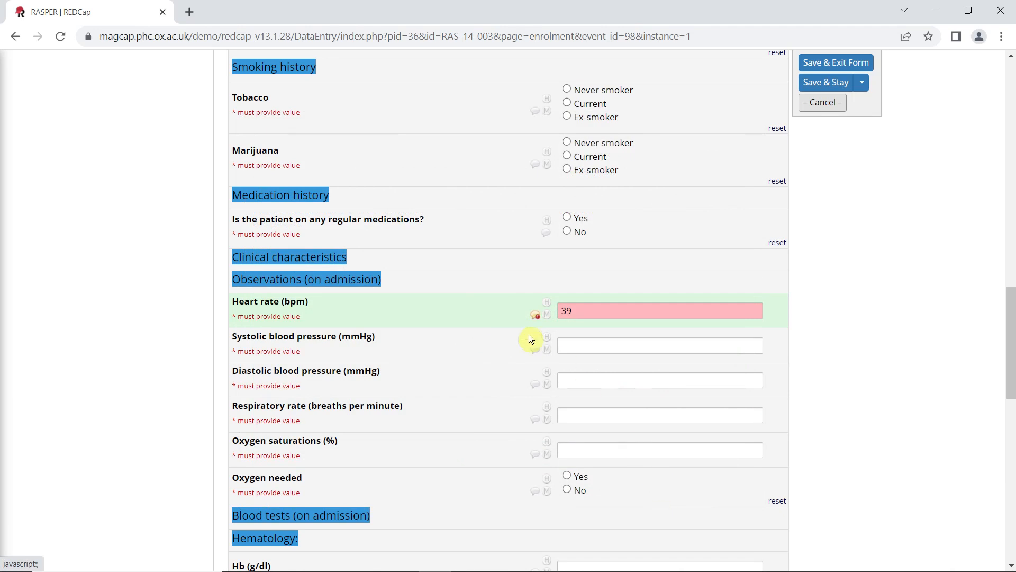
Step: Respond to the heart rate query with "Verified - Confirmed correct (no error)" and the comment "Correct value"
left_click(535, 316)
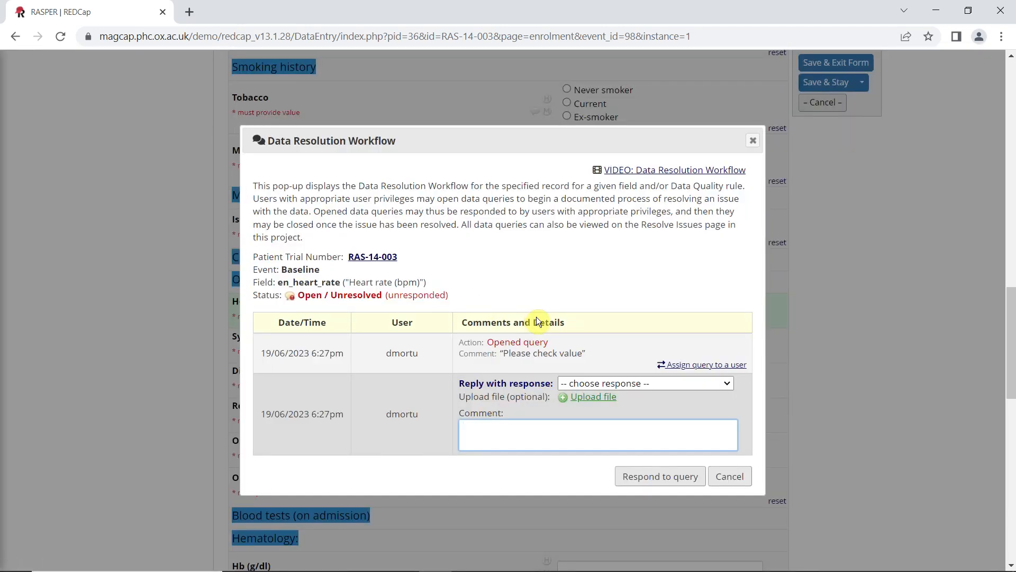
left_click(627, 385)
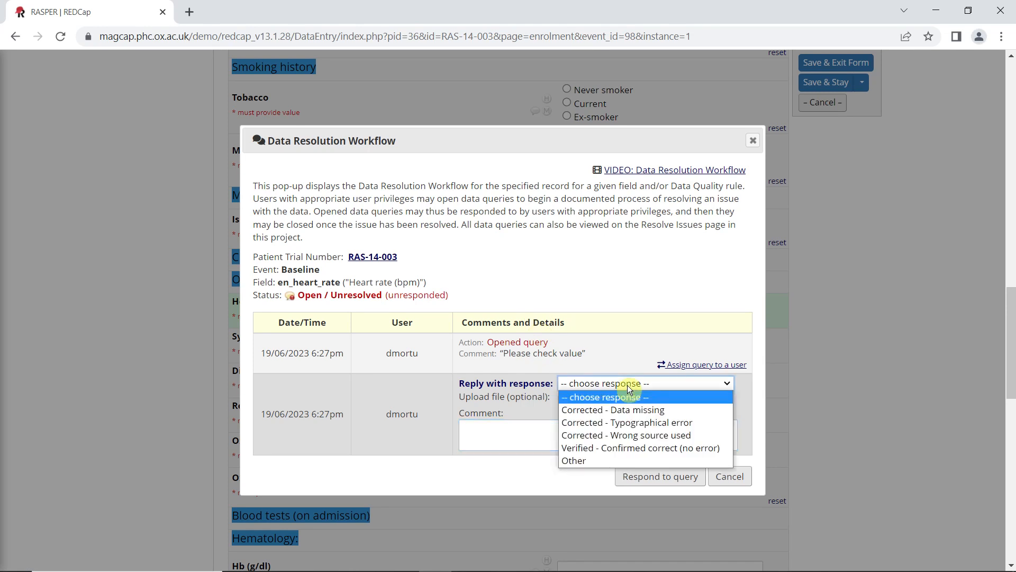
left_click(613, 447)
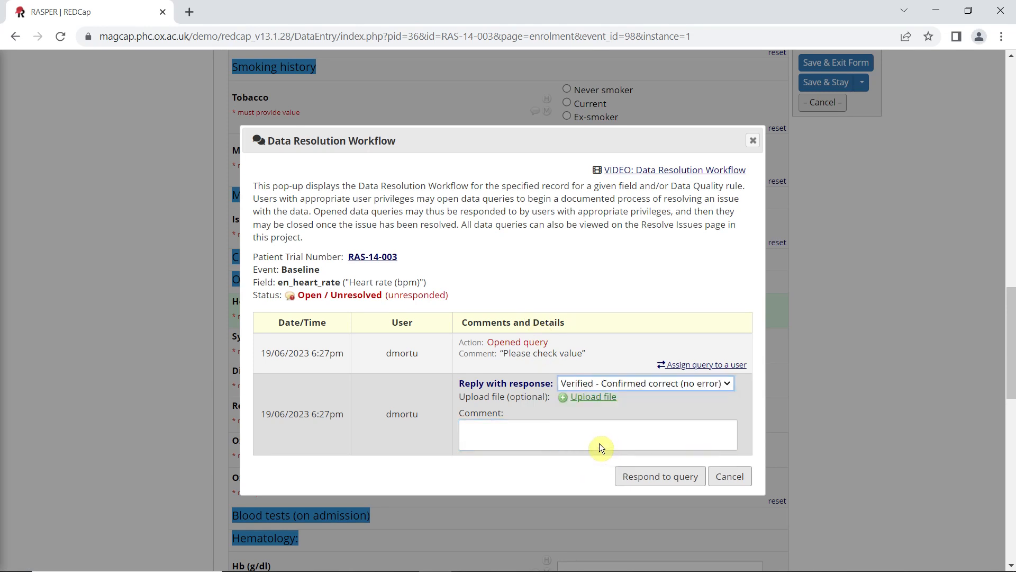
left_click(599, 440)
type("Correct ")
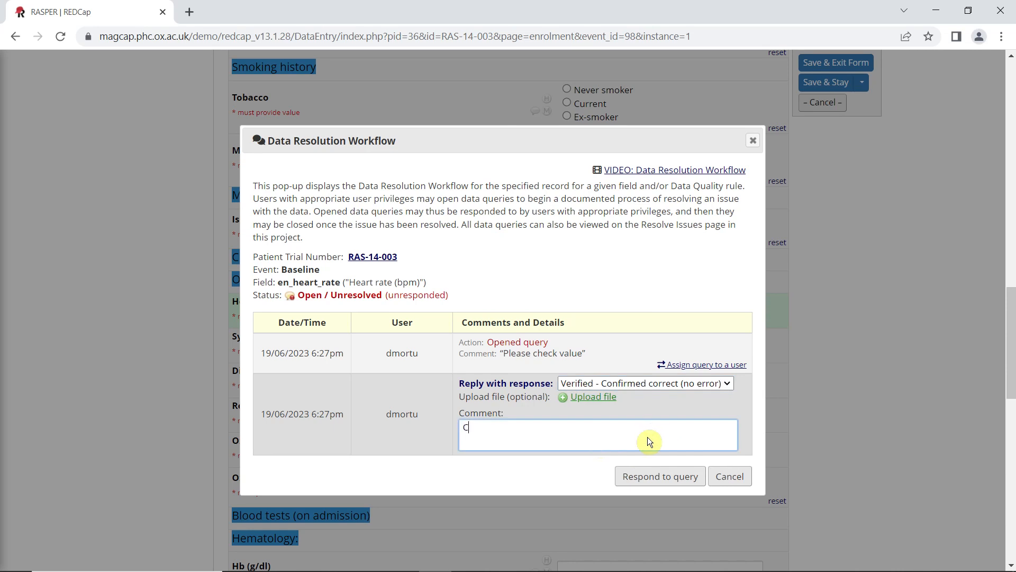
type("value")
left_click(662, 477)
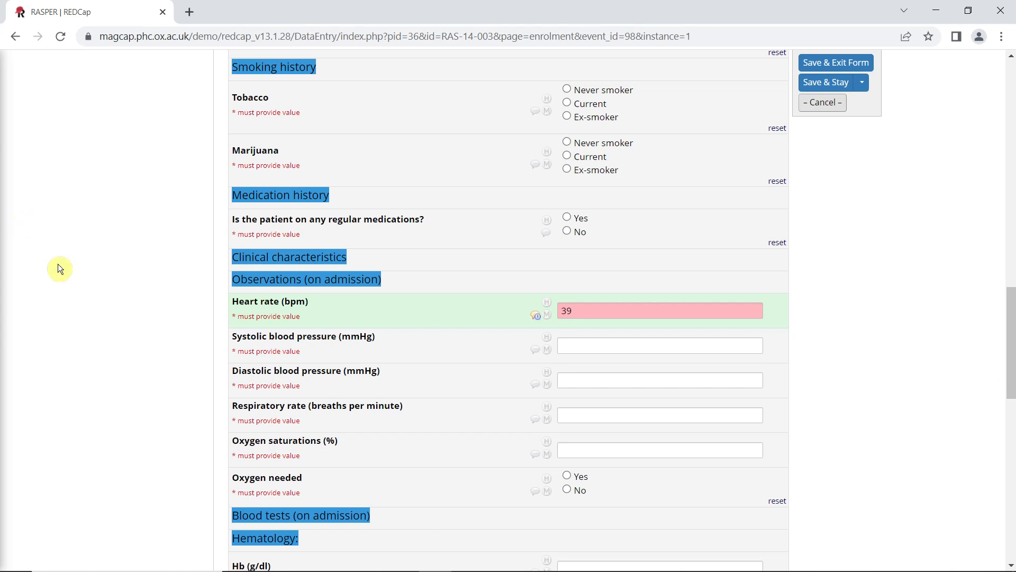
Step: Open the project's Resolve Issues page to view its data queries
scroll(59, 270, "up", 8)
scroll(69, 301, "up", 8)
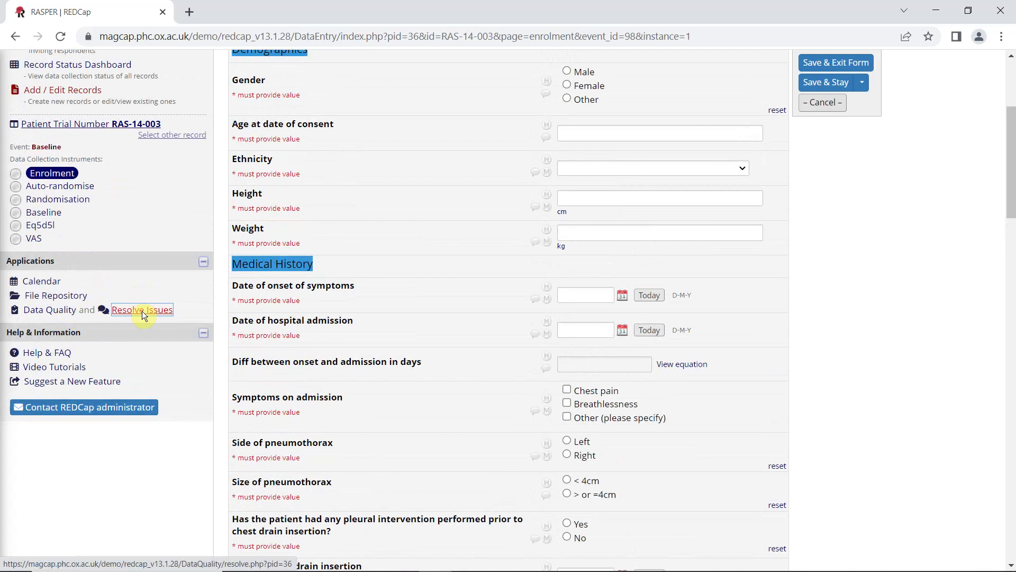
left_click(142, 310)
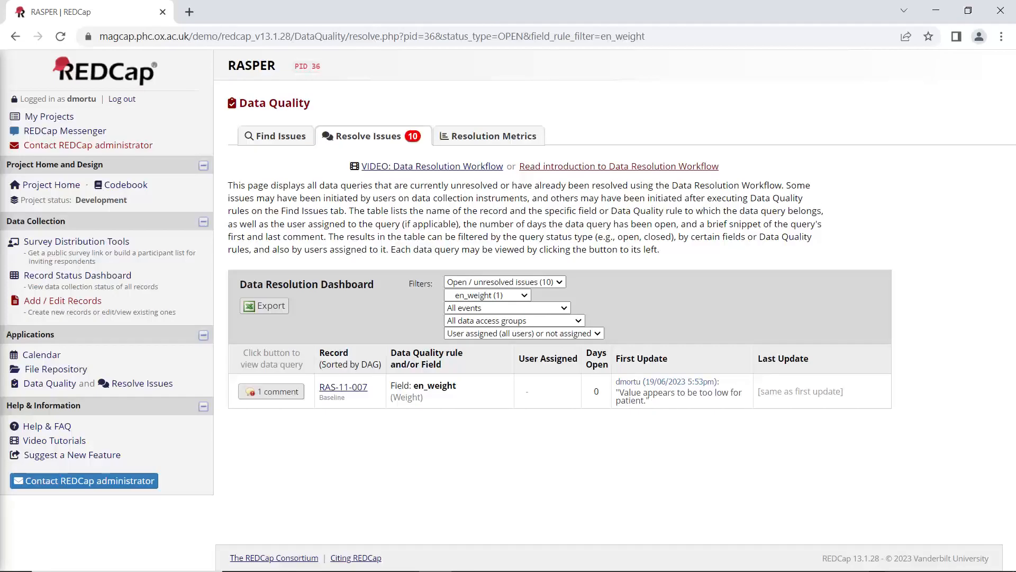